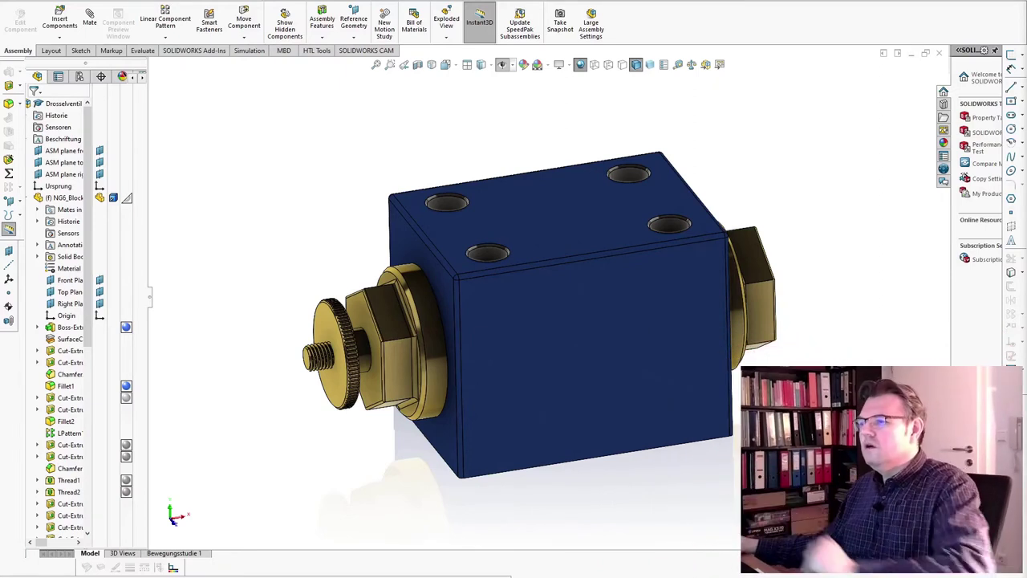
# Make the blue outer faces of the NG6 valve block transparent so its internal bores show
pyautogui.scroll(-2, 559, 405)
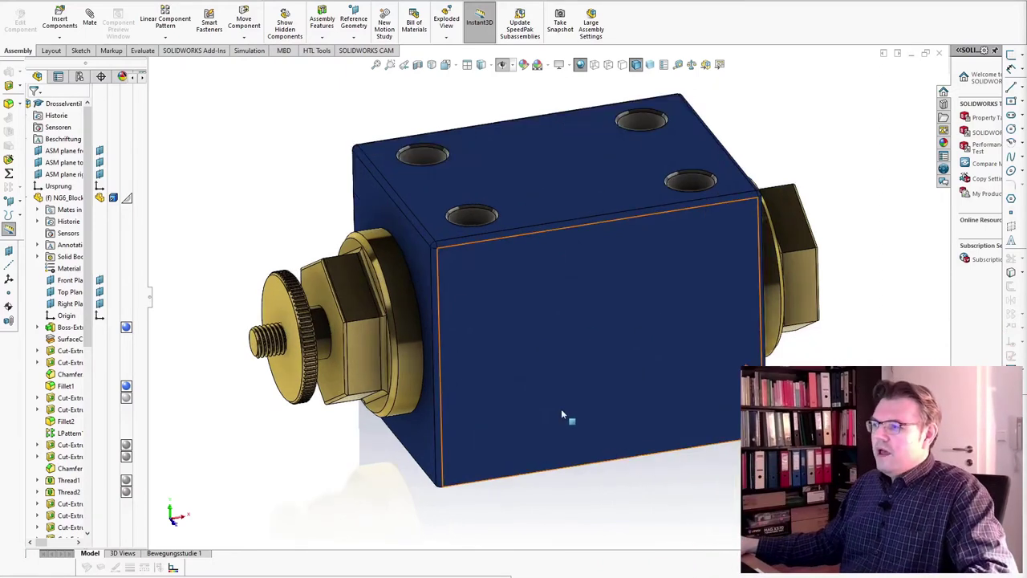
pyautogui.moveTo(561, 412); pyautogui.dragTo(581, 266, button='middle')
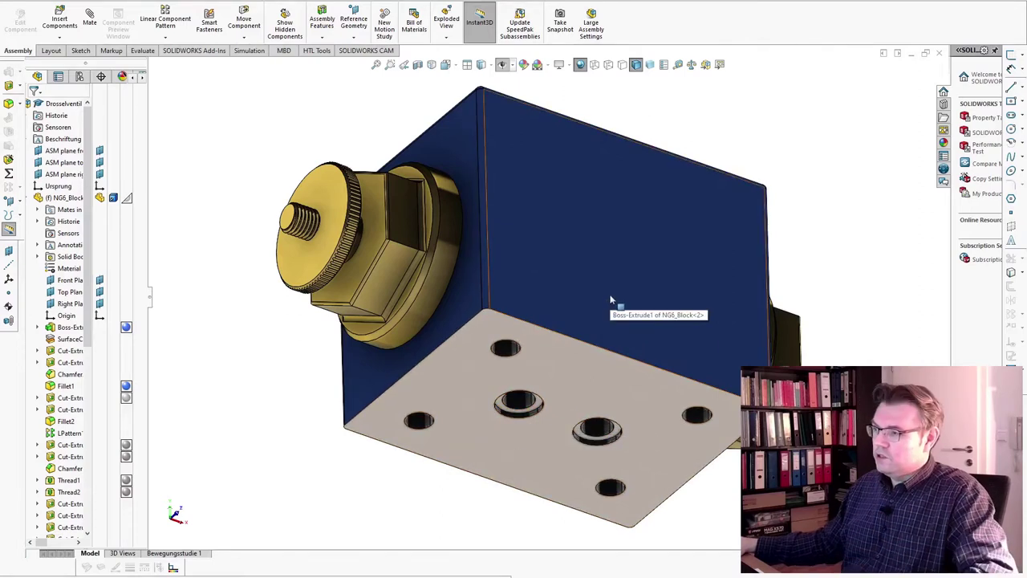
pyautogui.moveTo(611, 300); pyautogui.dragTo(600, 321, button='middle')
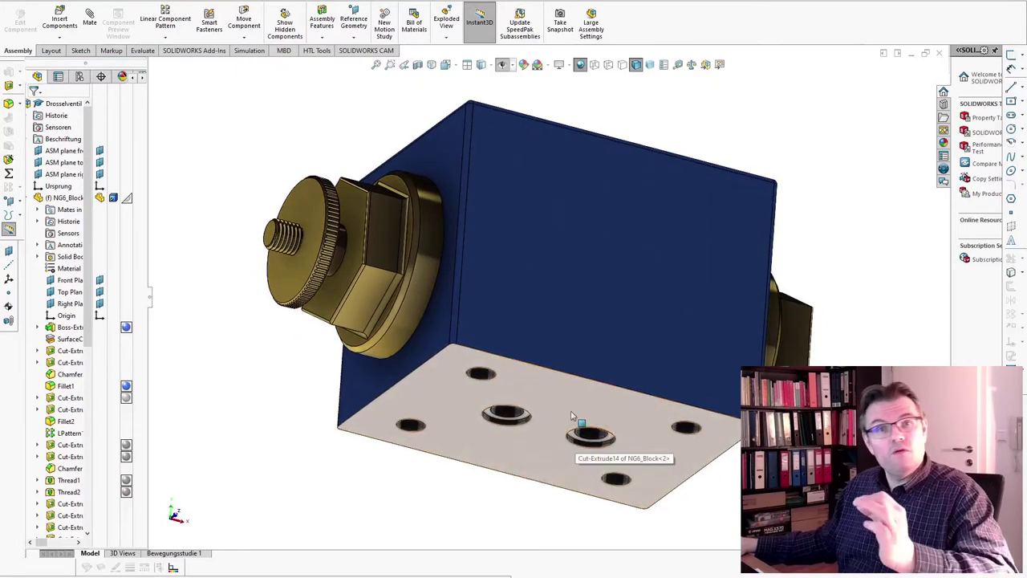
pyautogui.moveTo(575, 424); pyautogui.dragTo(594, 410, button='middle')
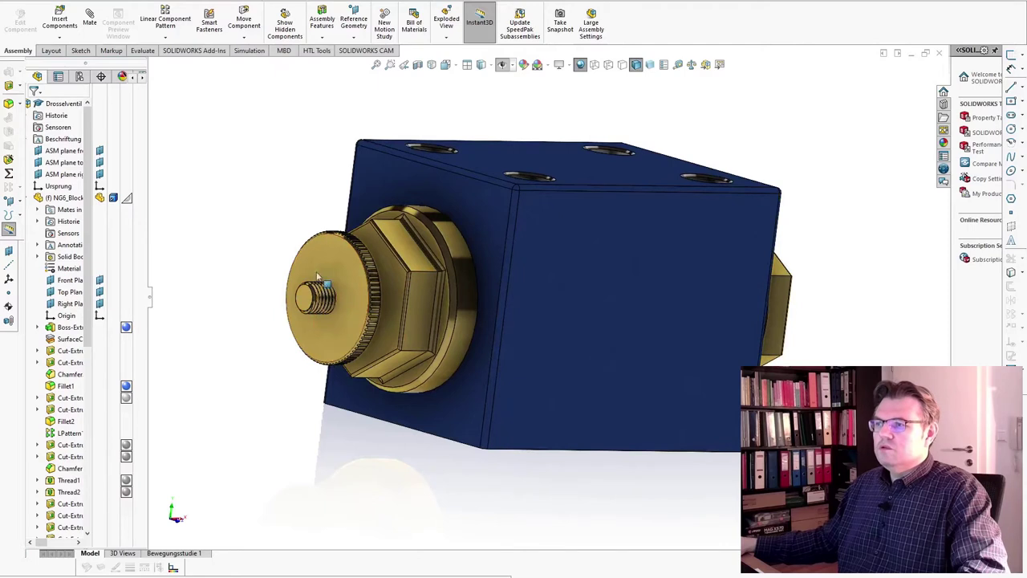
pyautogui.moveTo(561, 356); pyautogui.dragTo(315, 297, button='middle')
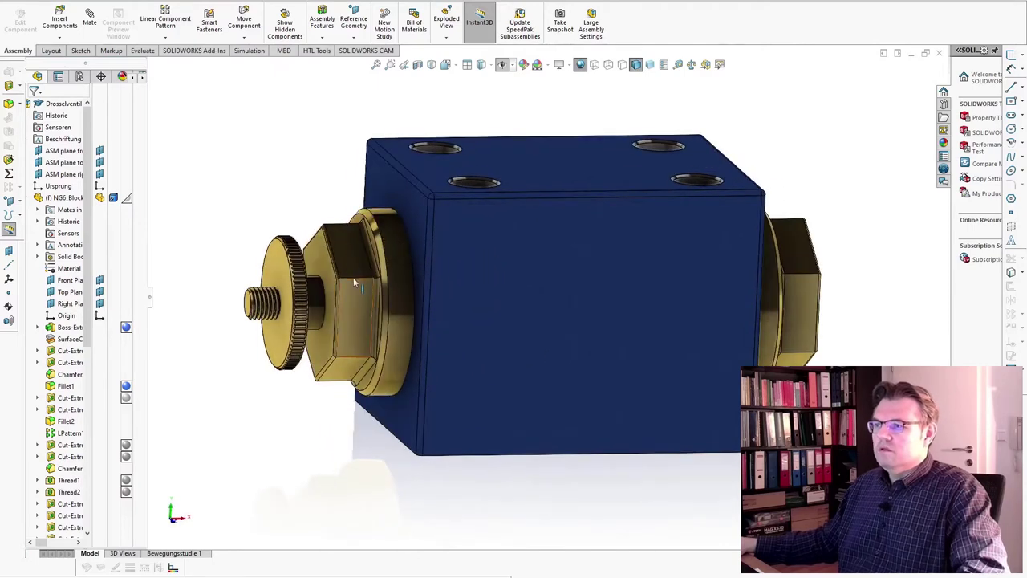
pyautogui.moveTo(561, 355); pyautogui.dragTo(570, 361, button='middle')
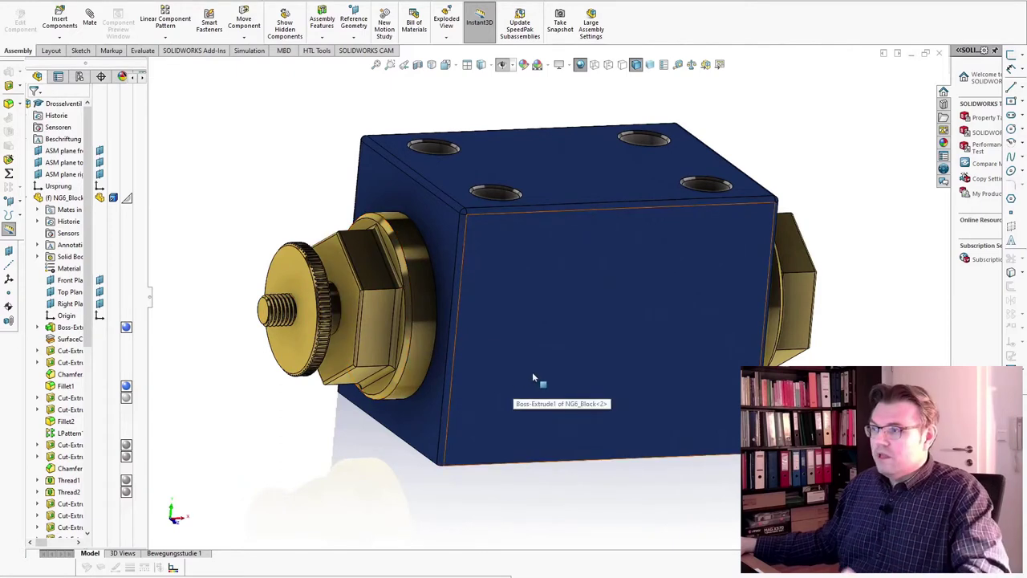
pyautogui.click(139, 329)
pyautogui.click(544, 507)
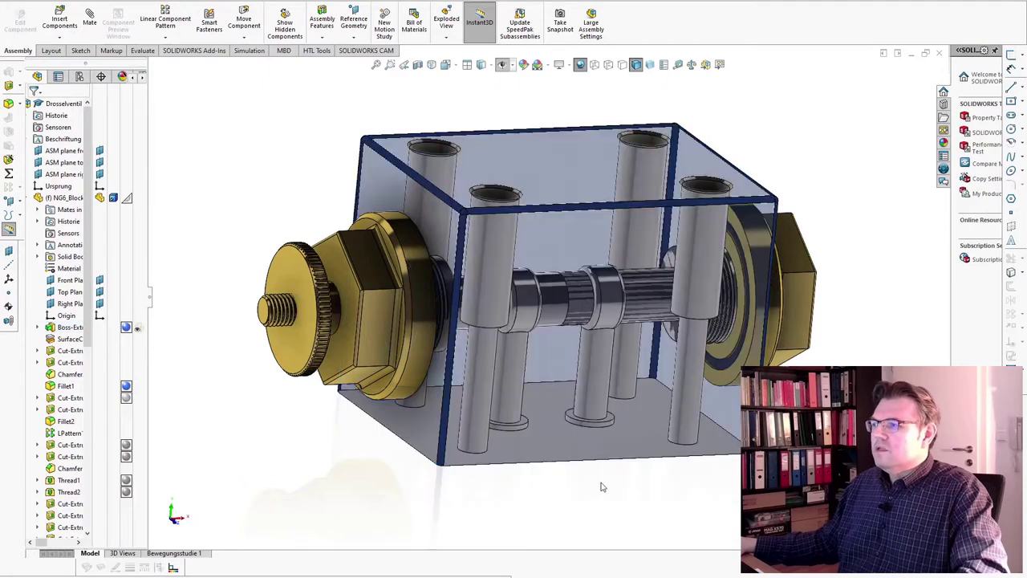
# Examine the bores inside the transparent block, then switch the block to its 2_2_Block_Cut configuration
pyautogui.moveTo(602, 487); pyautogui.dragTo(507, 313, button='middle')
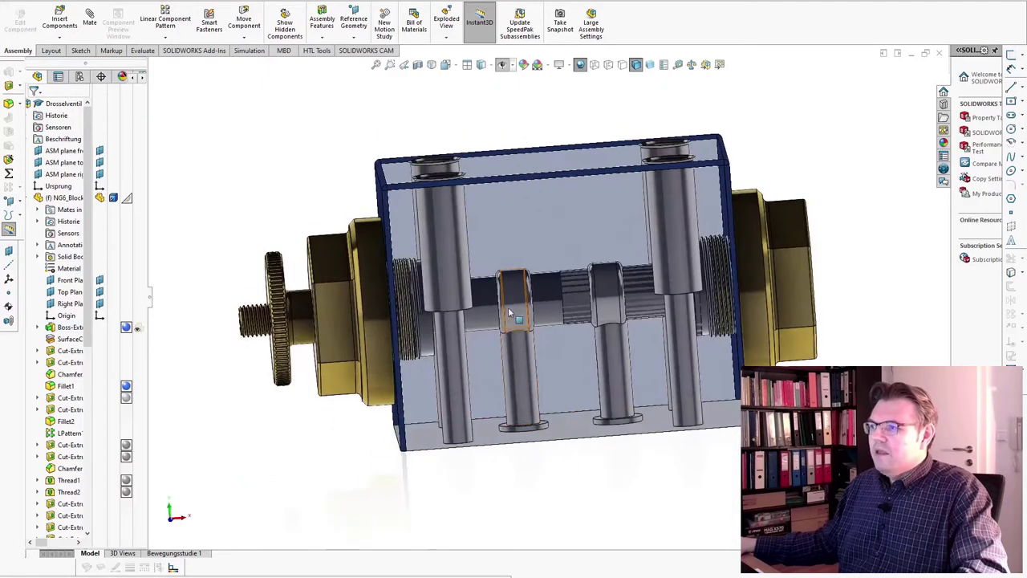
pyautogui.scroll(-1, 586, 295)
pyautogui.scroll(5, 572, 308)
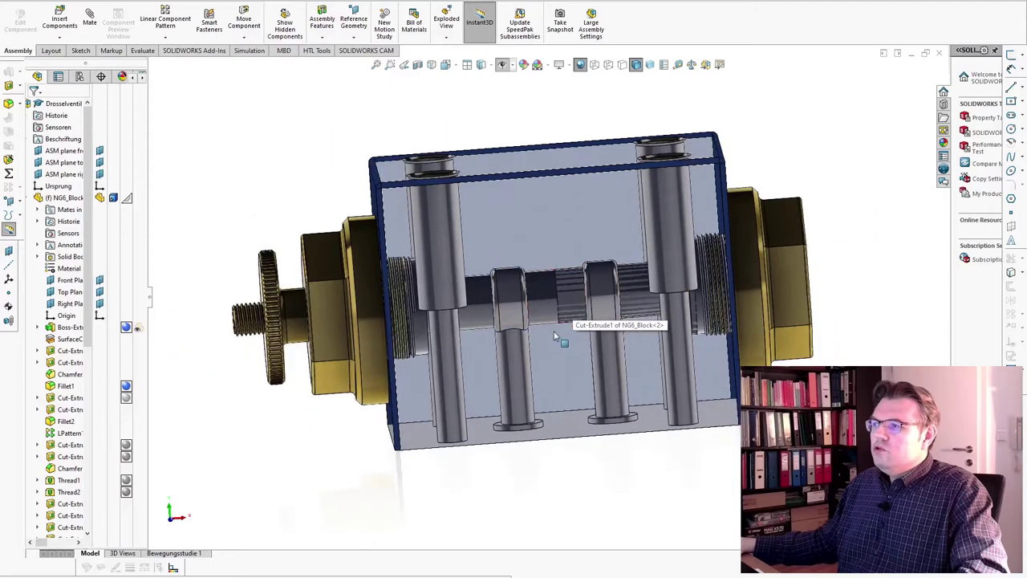
pyautogui.scroll(-6, 553, 316)
pyautogui.moveTo(532, 351); pyautogui.dragTo(566, 367, button='middle')
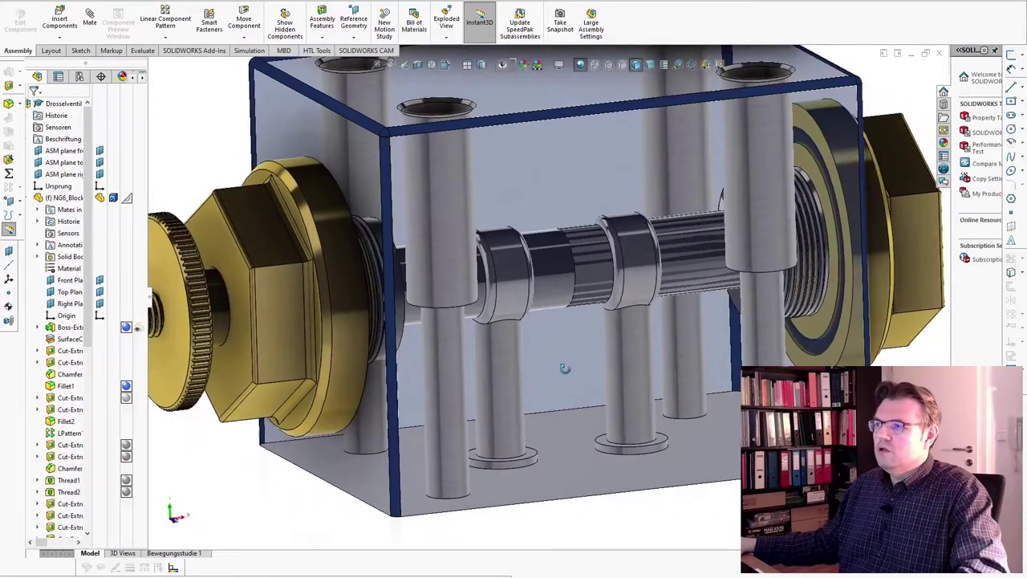
pyautogui.scroll(3, 568, 371)
pyautogui.click(555, 201)
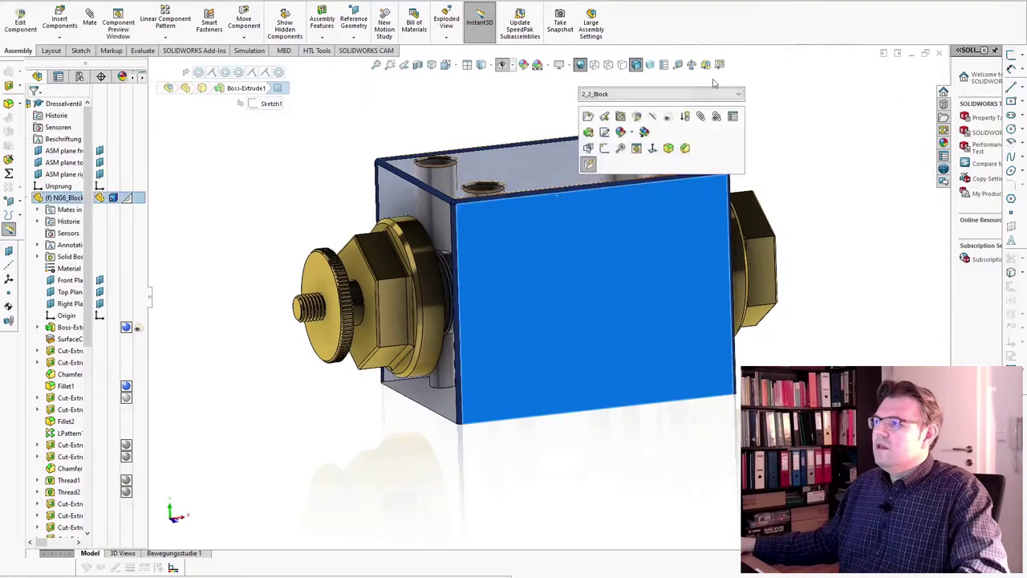
pyautogui.click(737, 96)
pyautogui.click(657, 111)
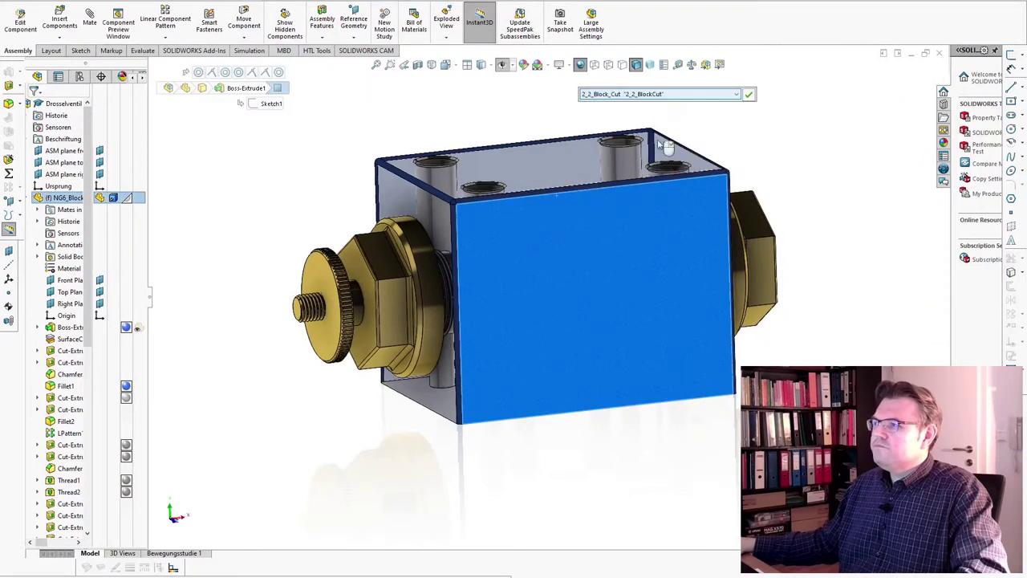
pyautogui.click(738, 125)
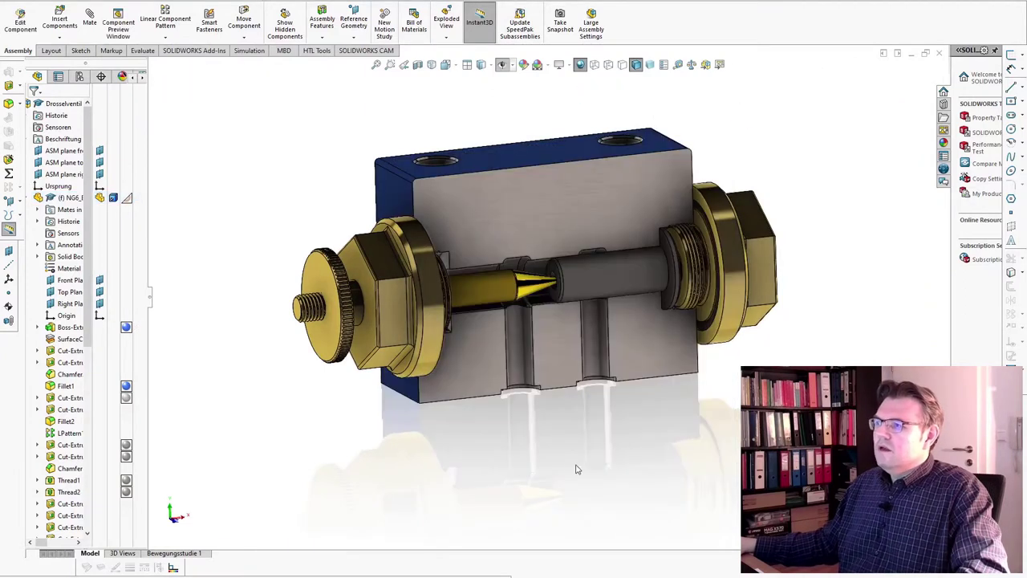
# Switch the hexagonal screw beside the knurled knob to its ScrewCut configuration
pyautogui.click(399, 315)
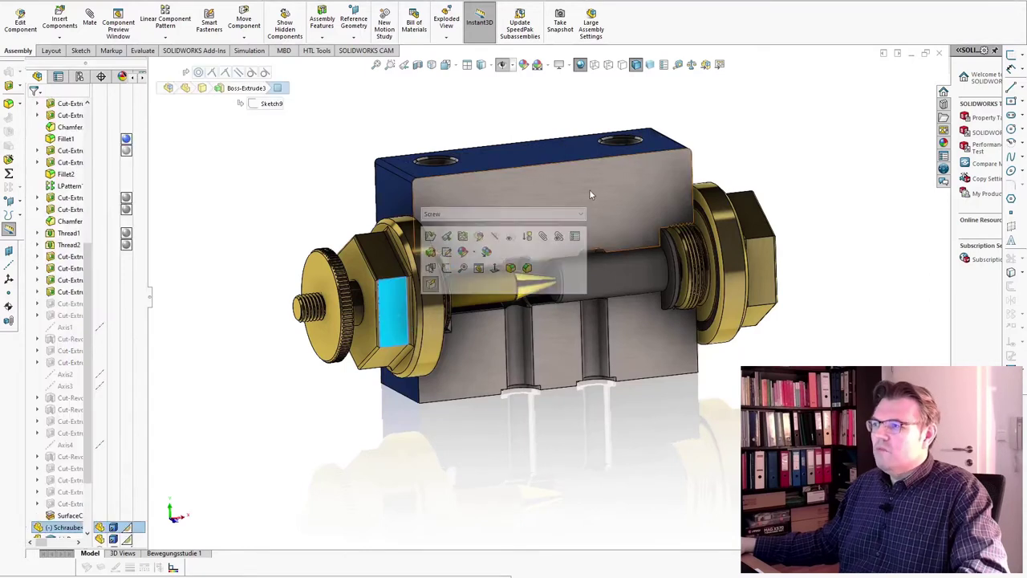
pyautogui.click(525, 214)
pyautogui.click(522, 257)
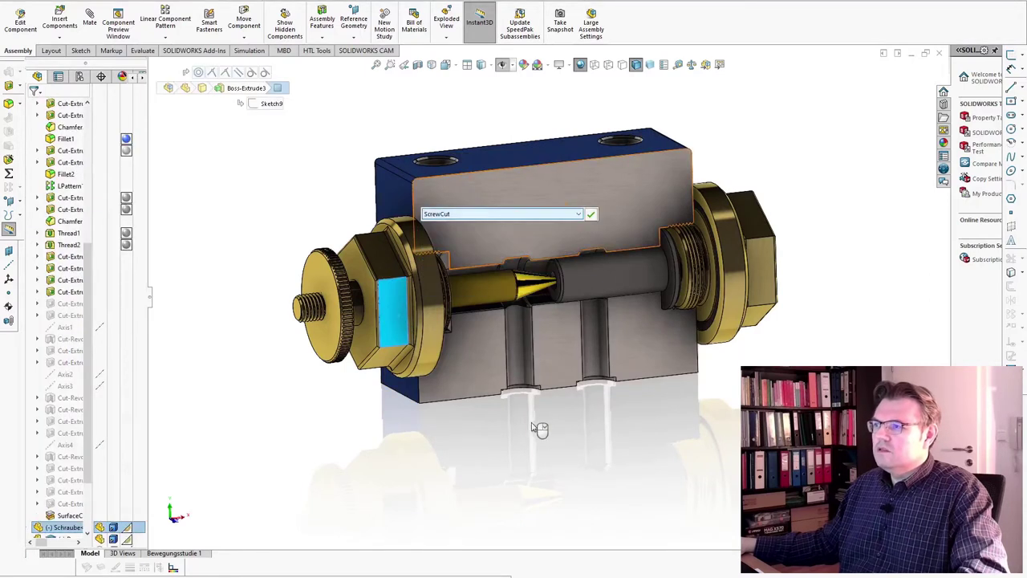
pyautogui.click(591, 214)
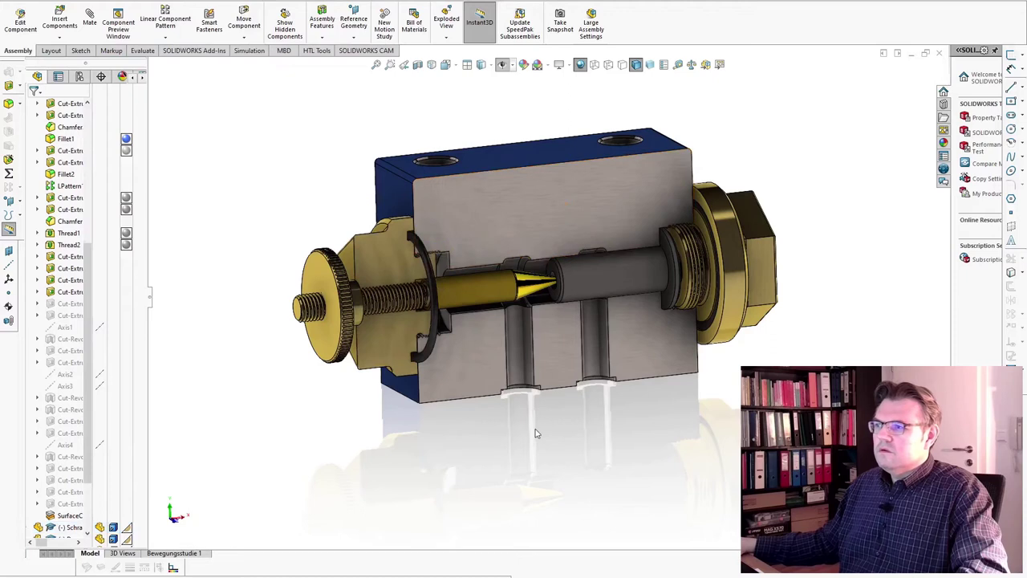
# Slide the nozzle needle back and forth along its bore in front of the plug
pyautogui.scroll(-5, 545, 281)
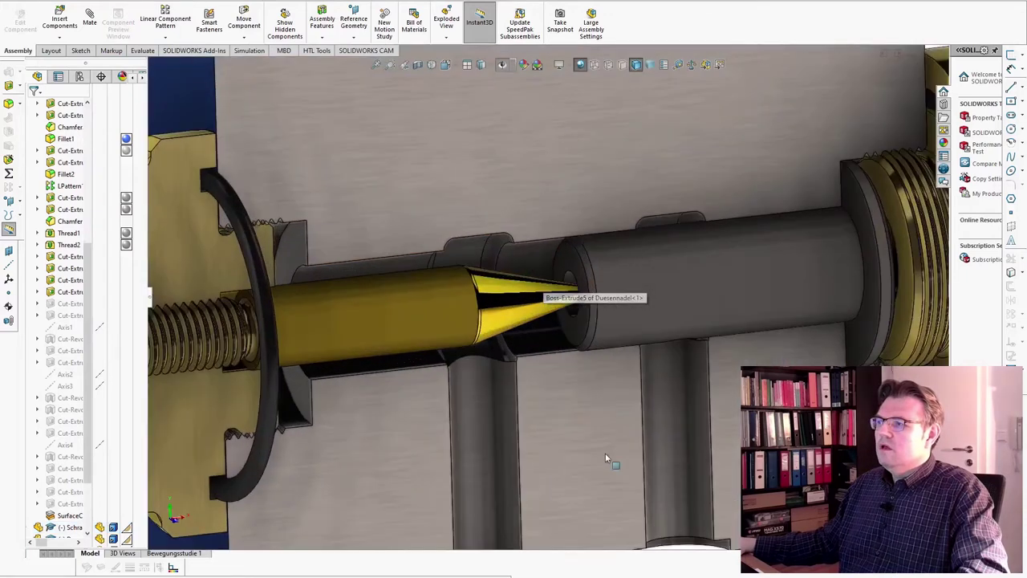
pyautogui.scroll(3, 636, 454)
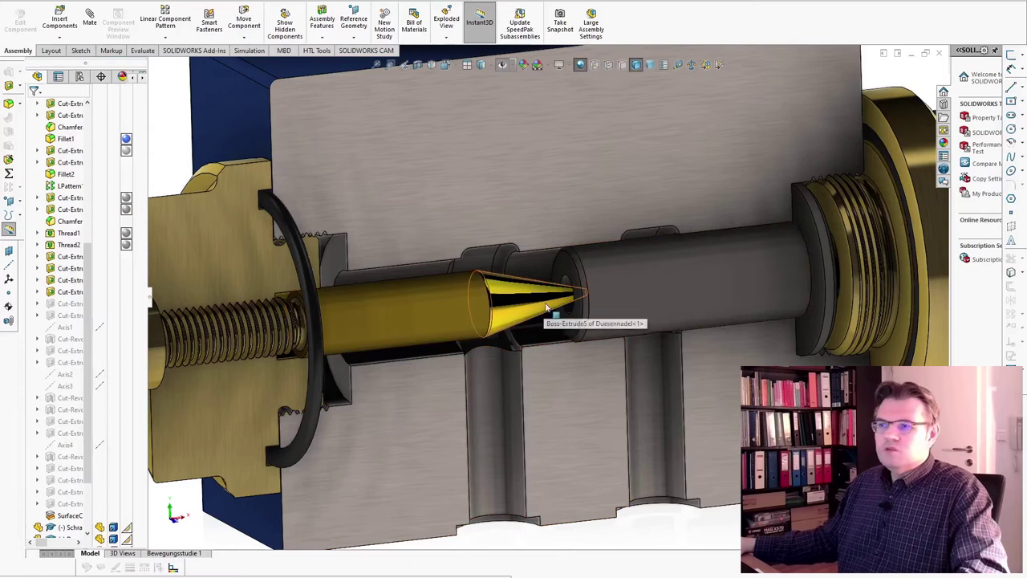
pyautogui.click(499, 313)
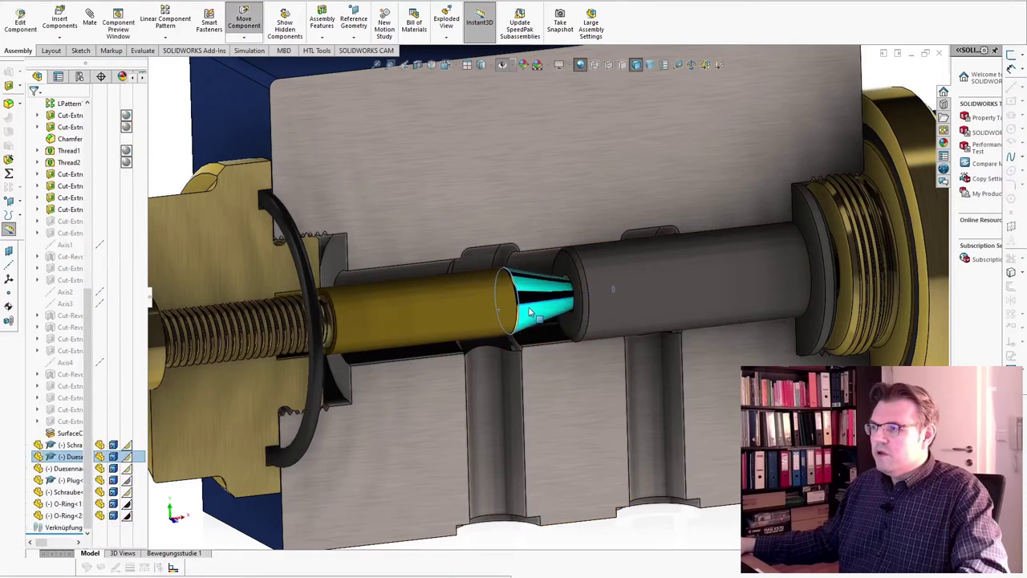
pyautogui.moveTo(422, 314)
pyautogui.mouseDown()
pyautogui.moveTo(434, 314)
pyautogui.moveTo(400, 317)
pyautogui.moveTo(406, 321)
pyautogui.mouseUp()
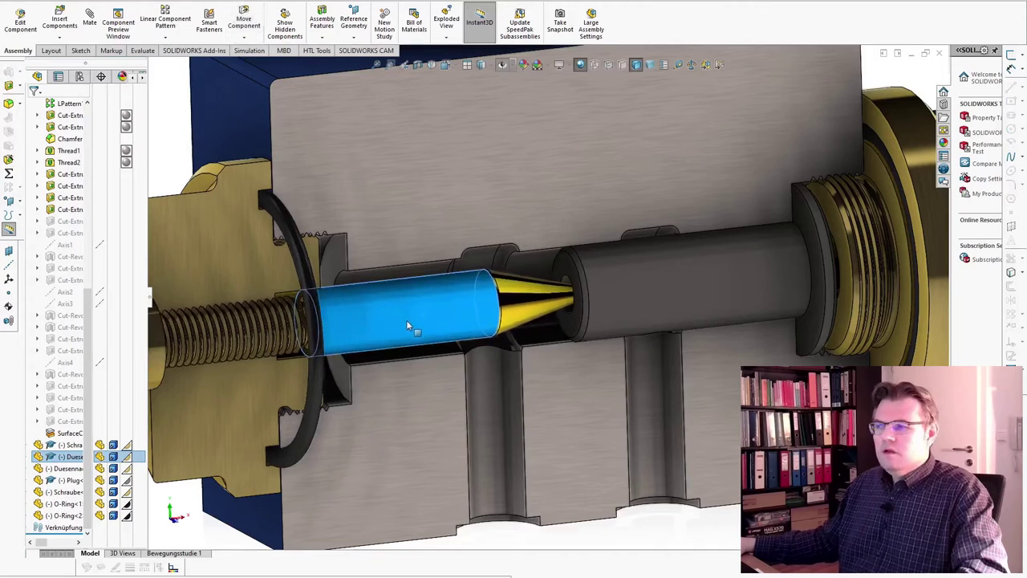
pyautogui.moveTo(491, 317); pyautogui.dragTo(486, 311)
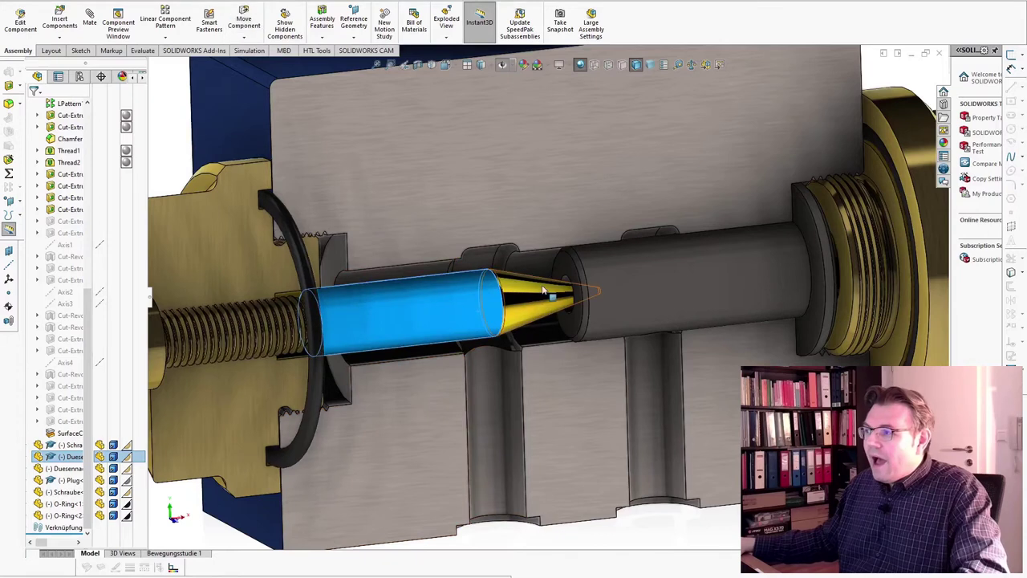
# Shift the needle's grooved cone in the plug's hole and examine the flow gap up close
pyautogui.scroll(-8, 553, 288)
pyautogui.moveTo(613, 377); pyautogui.dragTo(727, 394)
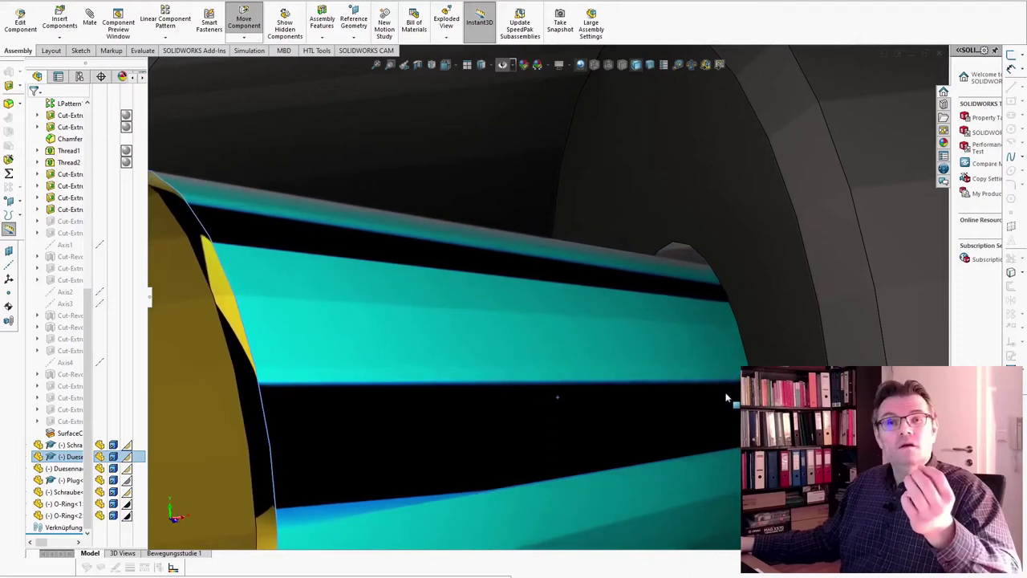
pyautogui.press('Escape')
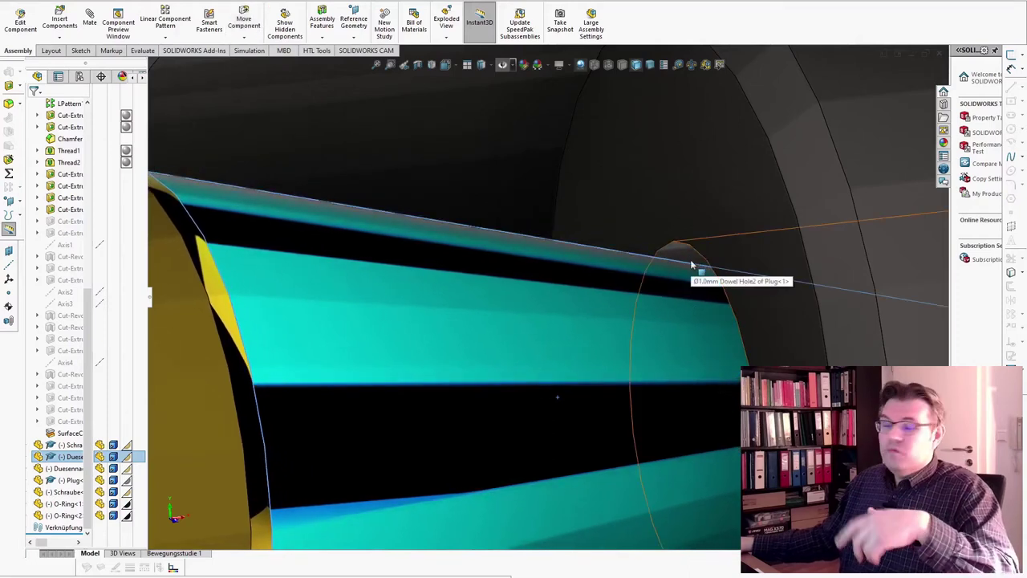
pyautogui.scroll(-2, 696, 275)
pyautogui.scroll(3, 696, 272)
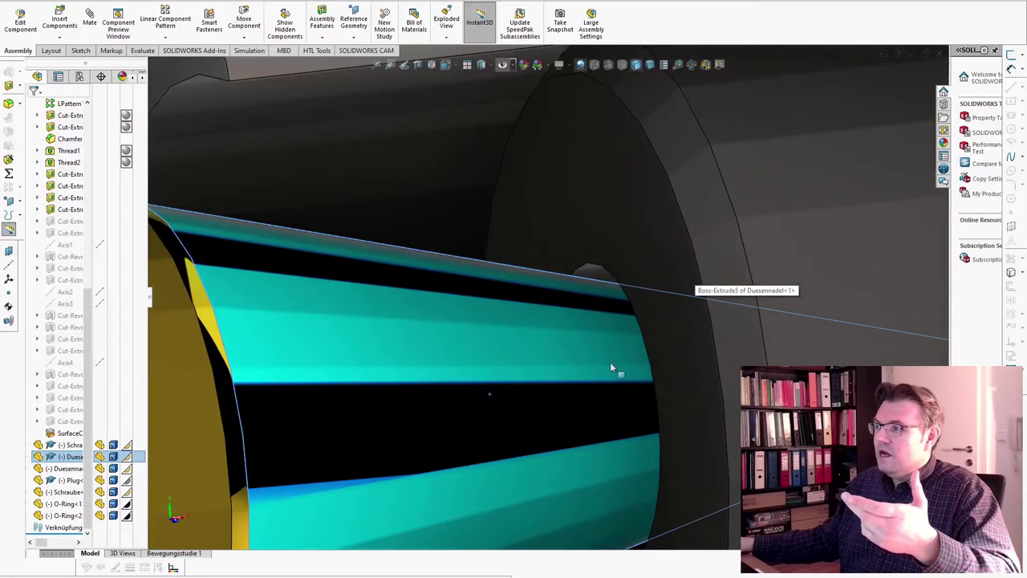
pyautogui.moveTo(610, 367); pyautogui.dragTo(561, 371)
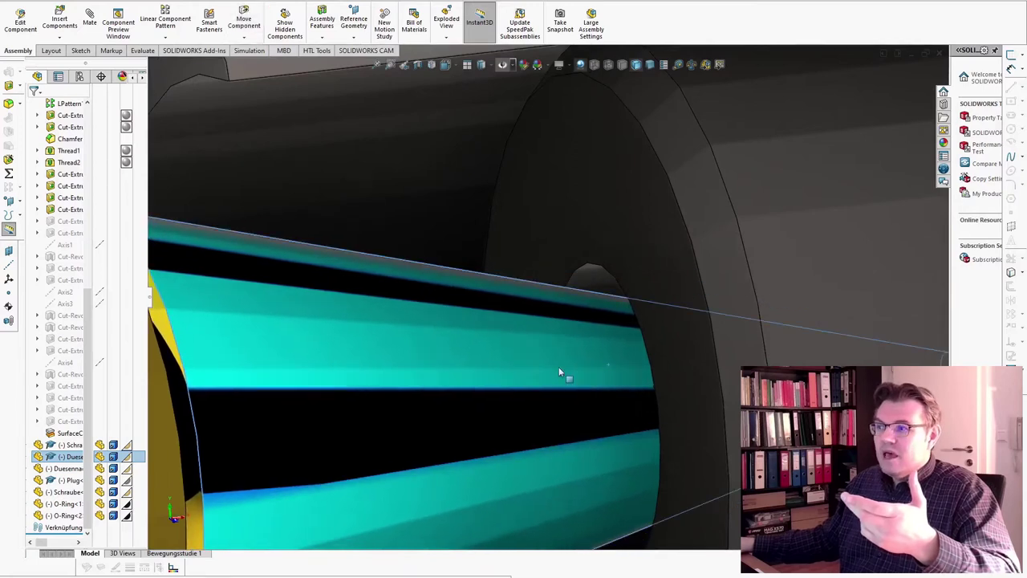
pyautogui.scroll(4, 559, 372)
pyautogui.scroll(8, 522, 370)
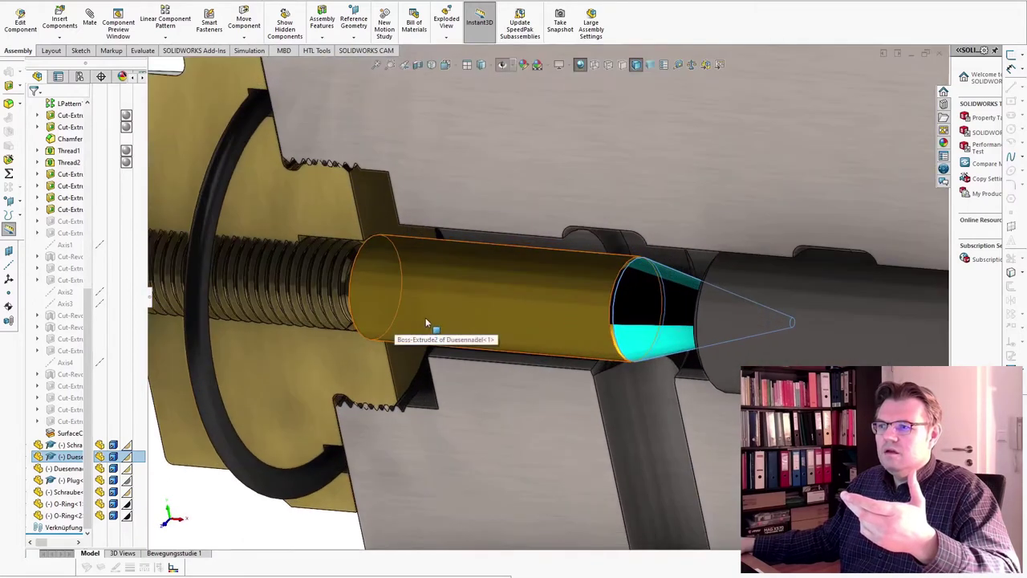
# Reposition the needle along its bore and inspect its grooved cone at the plug opening from another angle
pyautogui.moveTo(429, 317); pyautogui.dragTo(446, 303)
pyautogui.moveTo(454, 367); pyautogui.dragTo(669, 378, button='middle')
pyautogui.scroll(3, 669, 377)
pyautogui.scroll(-3, 634, 309)
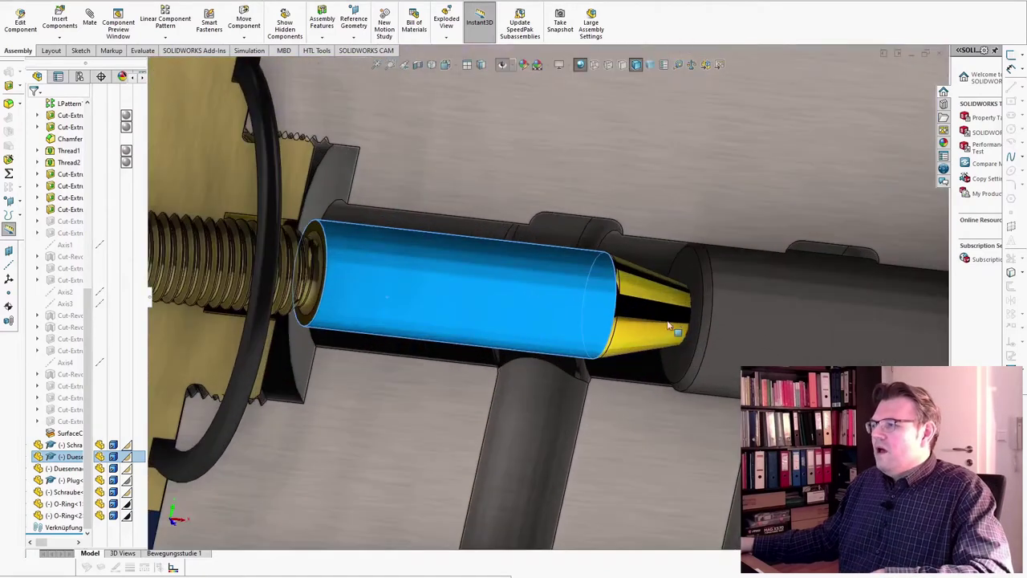
pyautogui.scroll(-1, 681, 292)
pyautogui.scroll(-1, 683, 297)
pyautogui.scroll(-1, 684, 298)
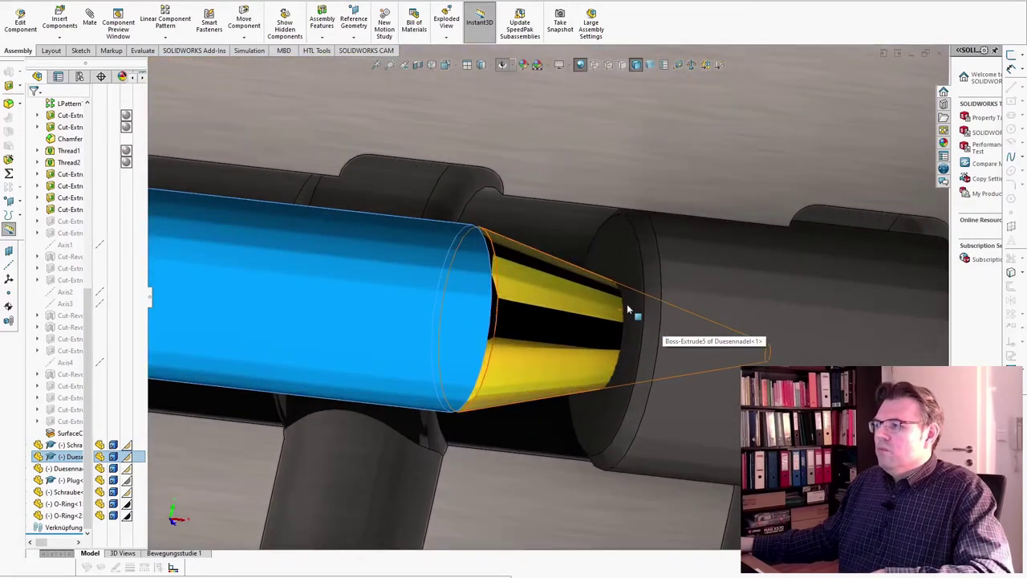
pyautogui.scroll(5, 636, 341)
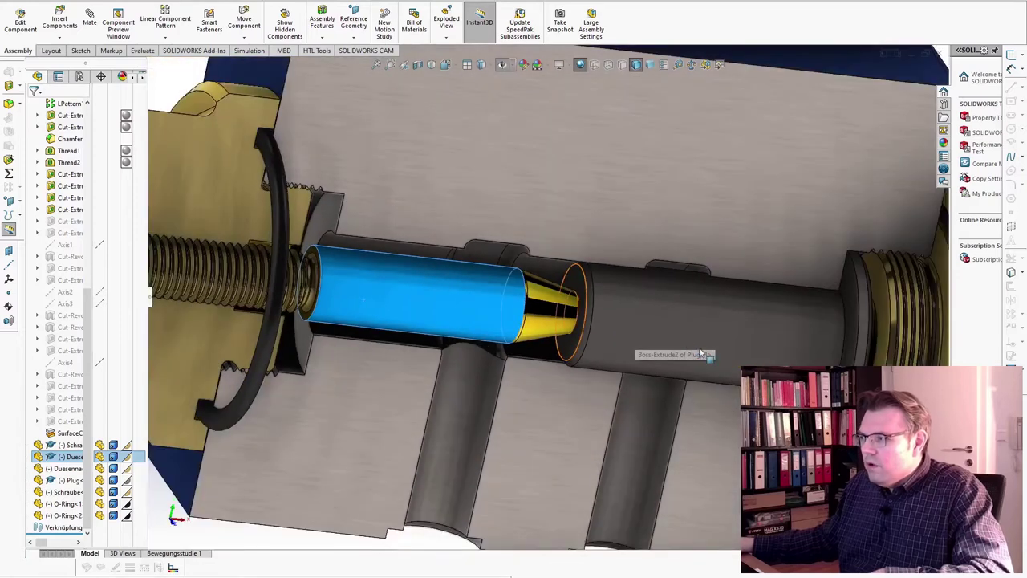
# Switch the plug facing the needle to its PlugCut configuration
pyautogui.click(680, 324)
pyautogui.click(861, 225)
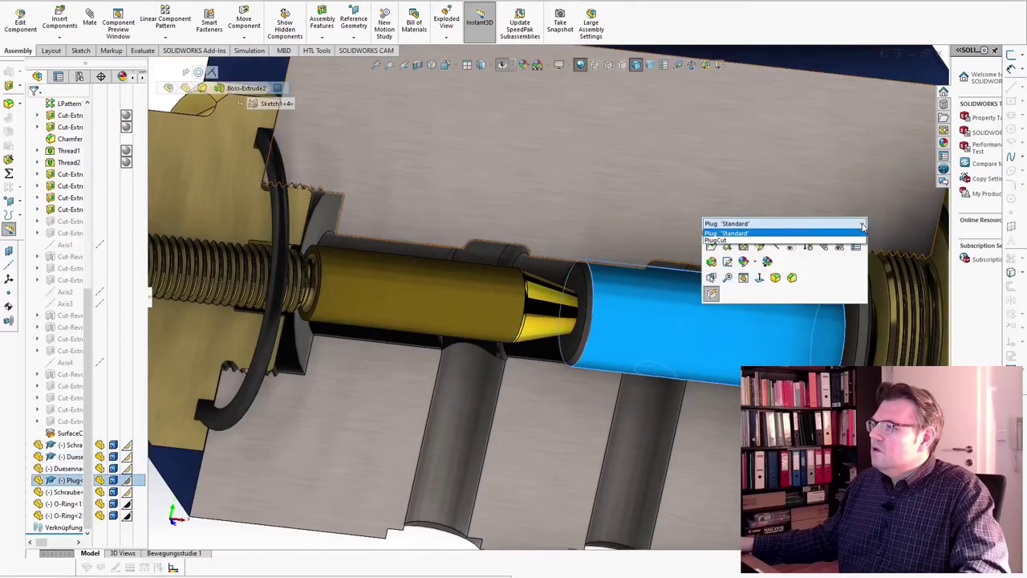
pyautogui.click(757, 240)
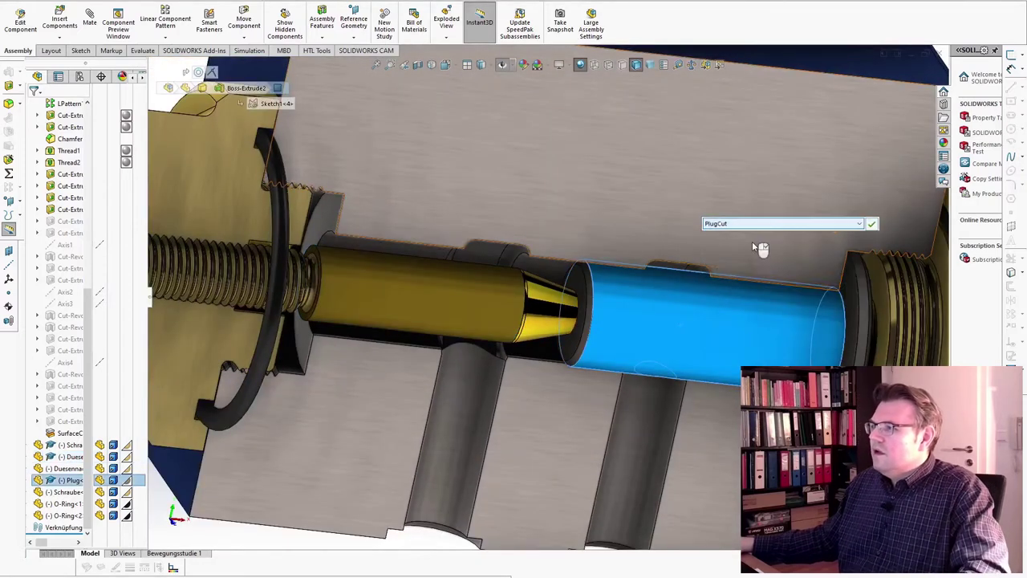
pyautogui.click(872, 225)
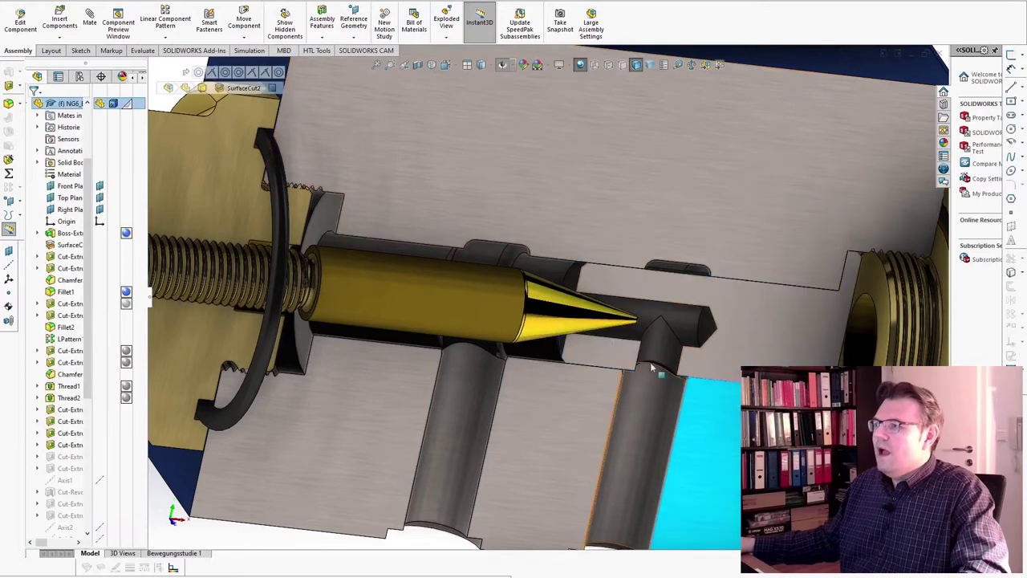
# Inspect the angled passage through the sectioned plug and pull the needle slightly back from it
pyautogui.moveTo(636, 450); pyautogui.dragTo(586, 413, button='middle')
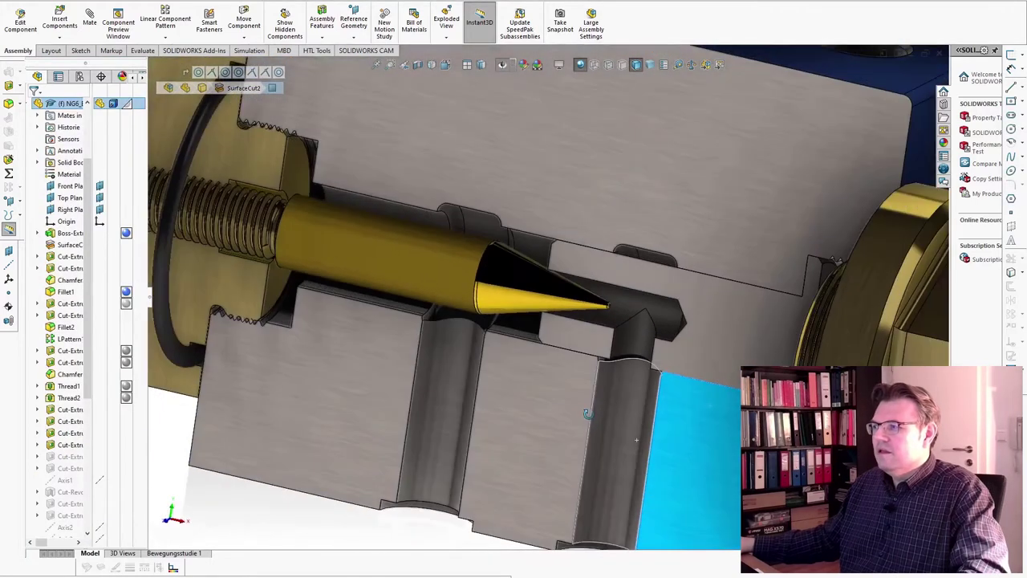
pyautogui.scroll(5, 611, 413)
pyautogui.scroll(-5, 612, 362)
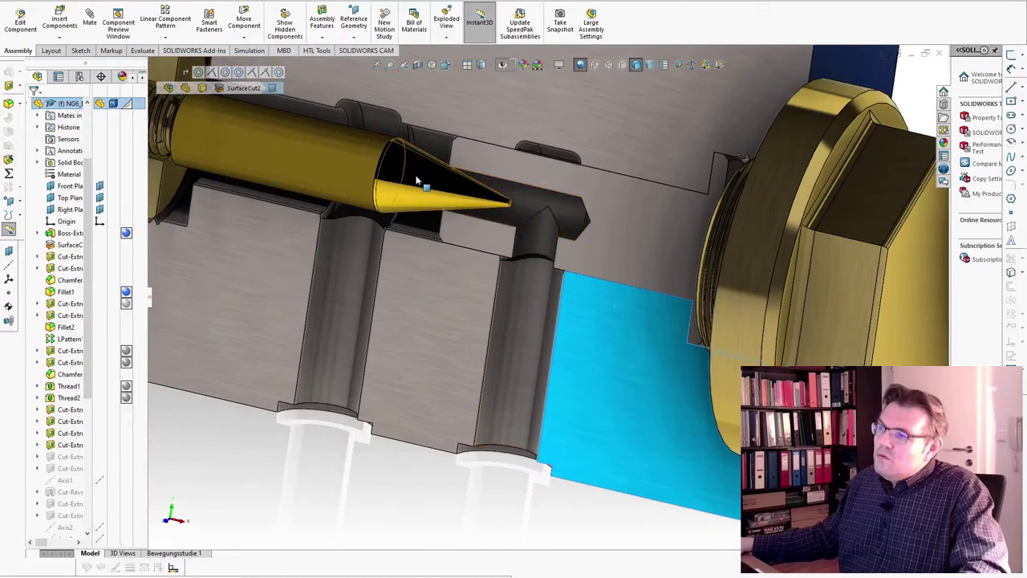
pyautogui.click(409, 199)
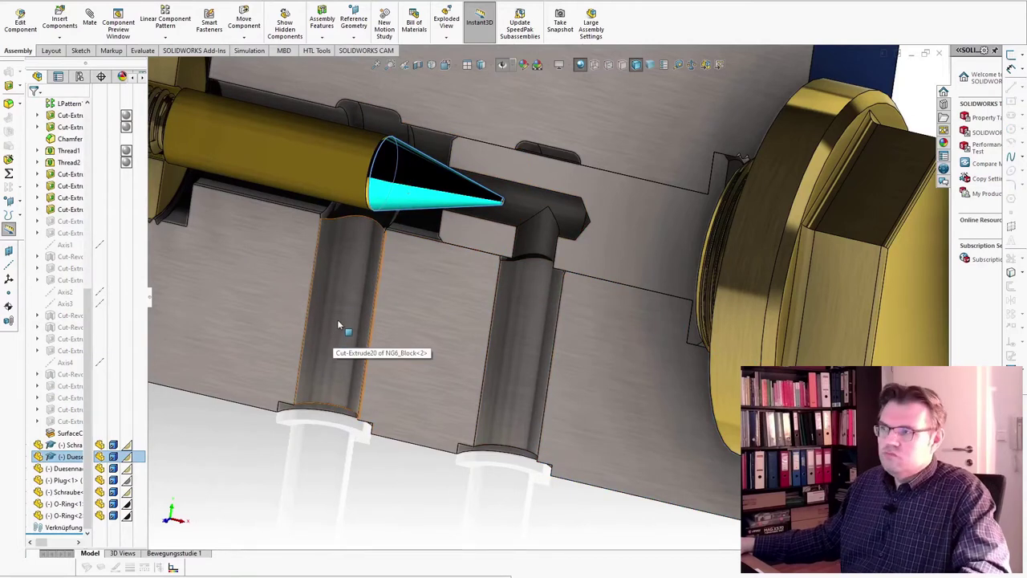
# Examine the whole sectioned valve from the knurled nut side, including both vertical bores and the needle
pyautogui.scroll(4, 338, 334)
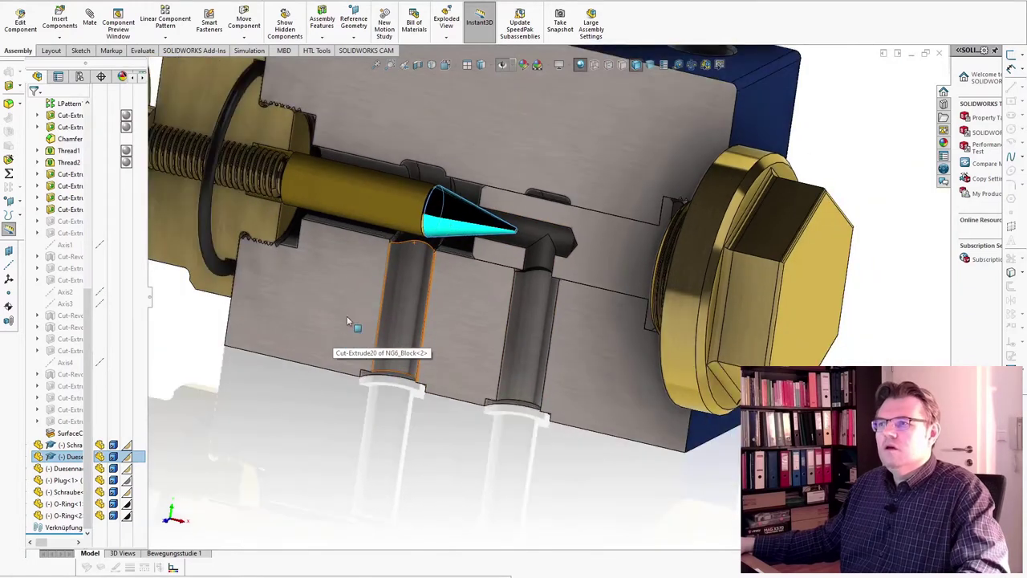
pyautogui.scroll(2, 341, 457)
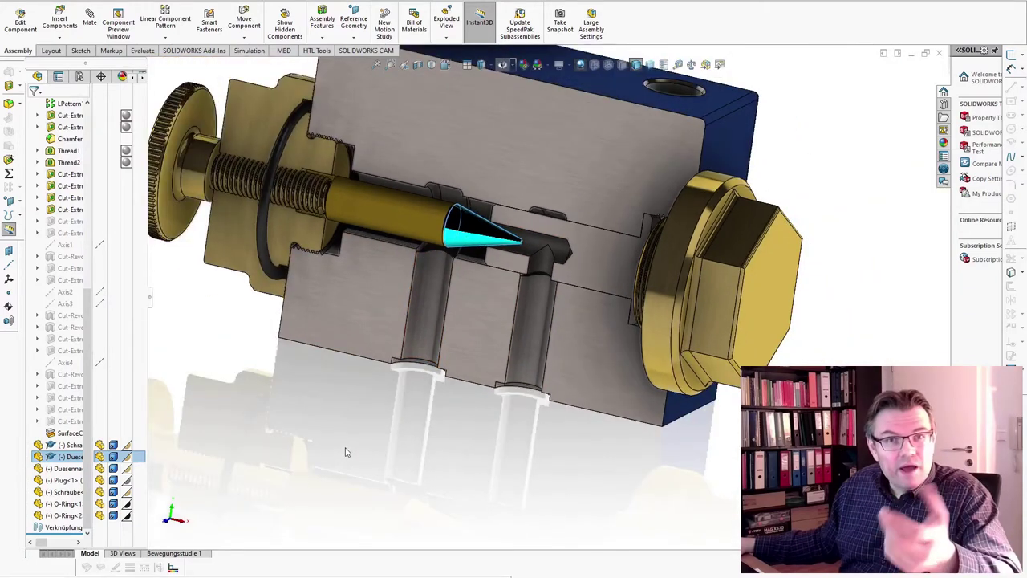
pyautogui.click(376, 457)
pyautogui.moveTo(375, 431); pyautogui.dragTo(444, 469, button='middle')
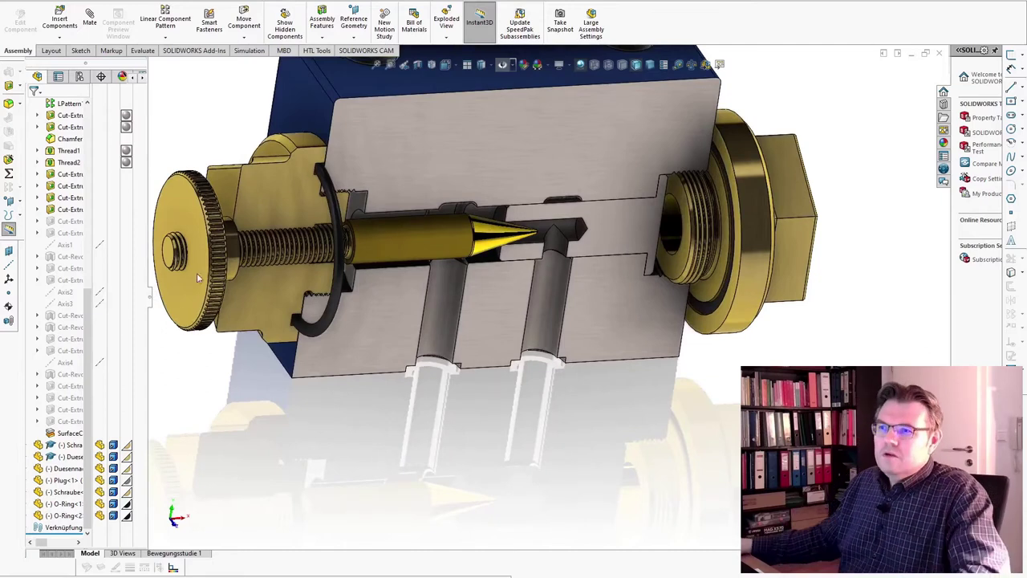
# Nudge the knurled nut on the needle's threaded end and inspect its collar beside the sectioned screw up close
pyautogui.moveTo(216, 224)
pyautogui.mouseDown()
pyautogui.moveTo(212, 199)
pyautogui.moveTo(214, 241)
pyautogui.moveTo(215, 219)
pyautogui.mouseUp()
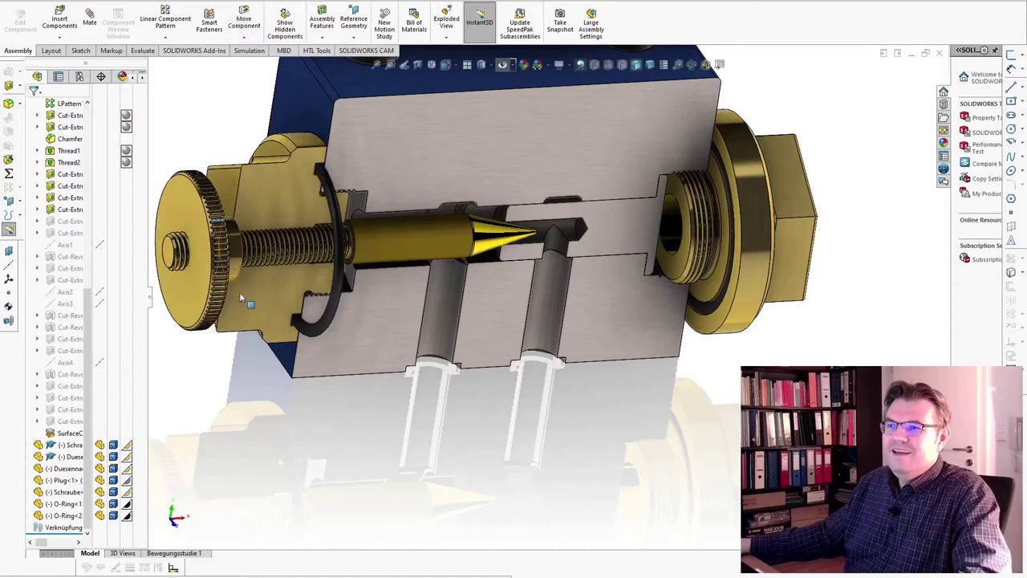
pyautogui.moveTo(234, 353); pyautogui.dragTo(207, 303, button='middle')
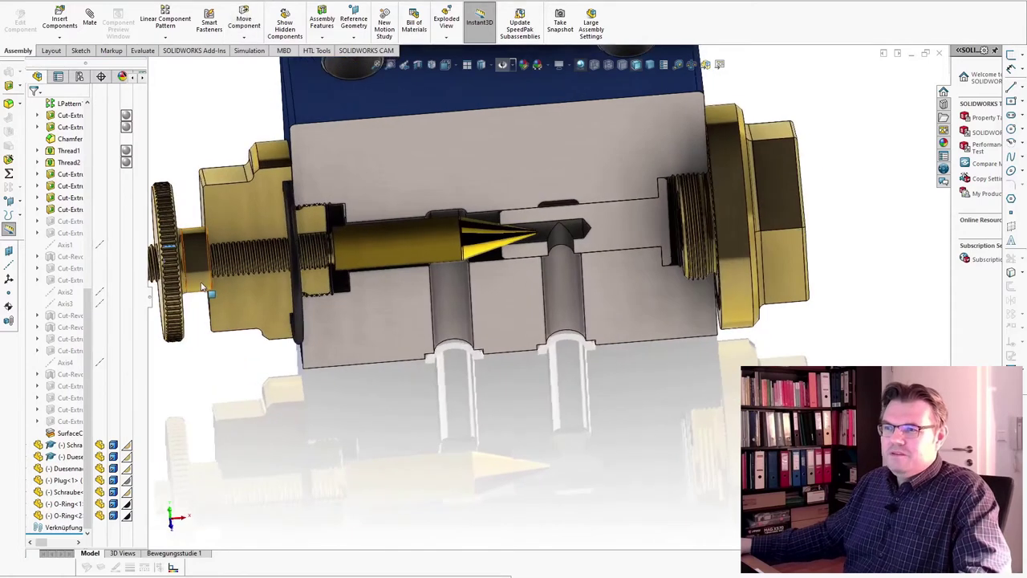
pyautogui.click(199, 287)
pyautogui.moveTo(245, 423); pyautogui.dragTo(287, 409, button='middle')
pyautogui.scroll(-4, 235, 284)
pyautogui.scroll(-1, 234, 281)
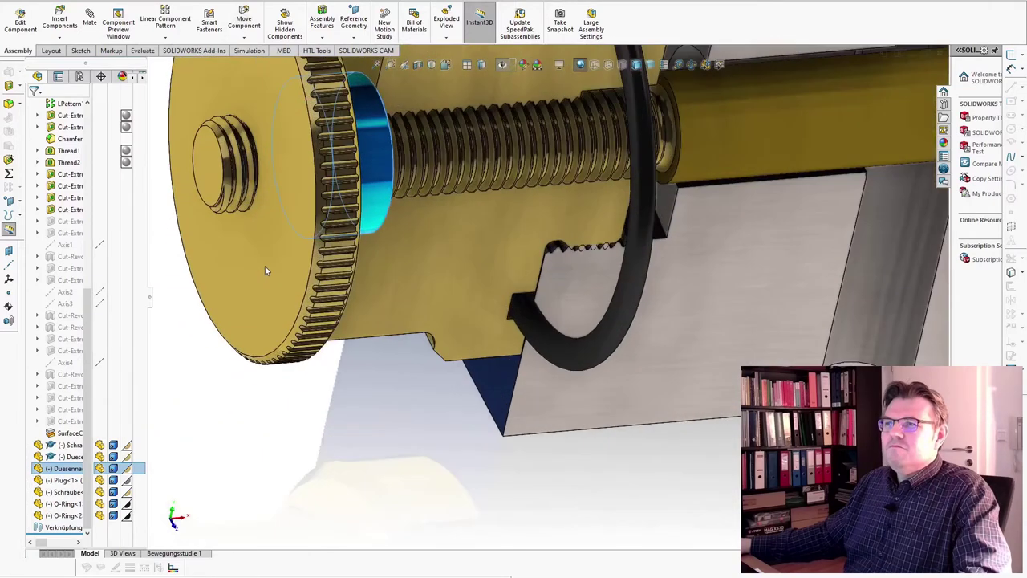
# Examine the sectioned block around the needle tip and highlight the needle's grooved cone at the plug opening
pyautogui.click(361, 426)
pyautogui.scroll(5, 363, 447)
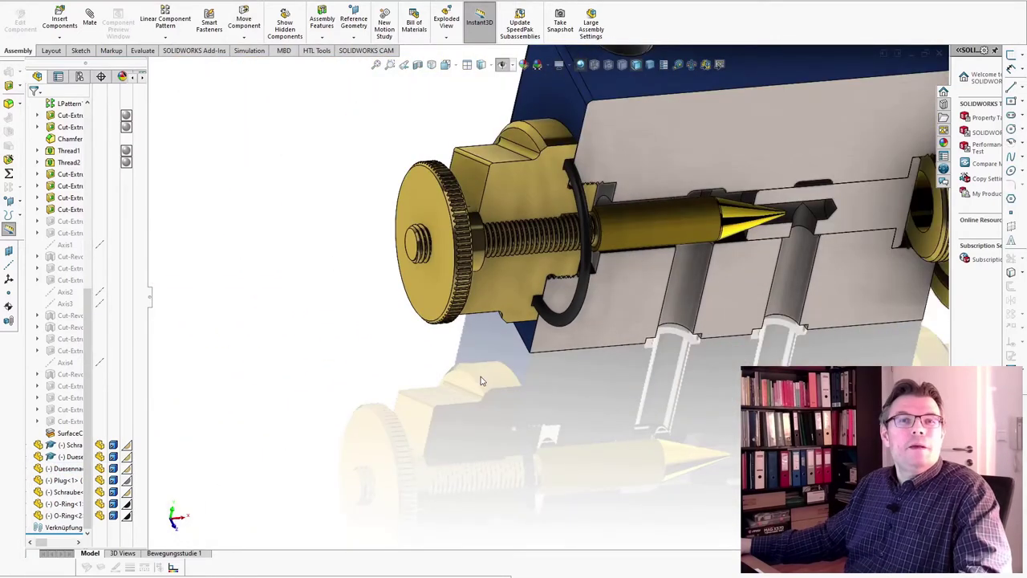
pyautogui.scroll(2, 482, 377)
pyautogui.scroll(-3, 546, 321)
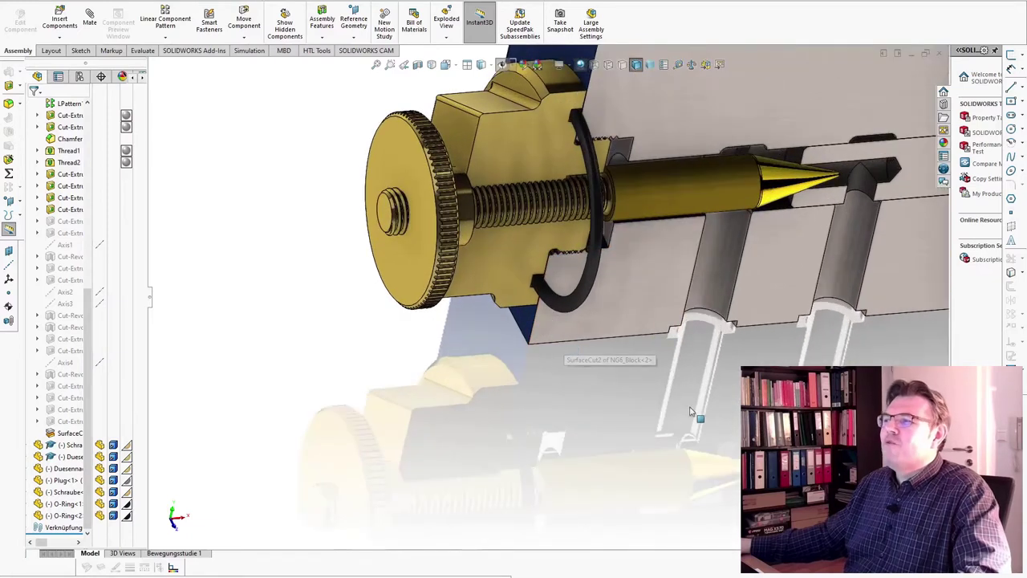
pyautogui.scroll(-6, 677, 399)
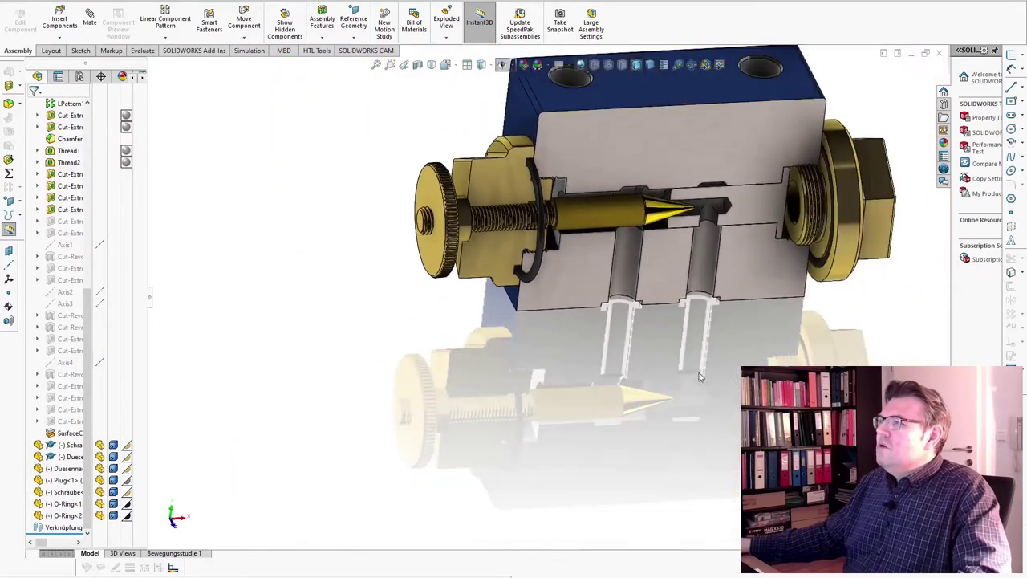
pyautogui.scroll(4, 714, 155)
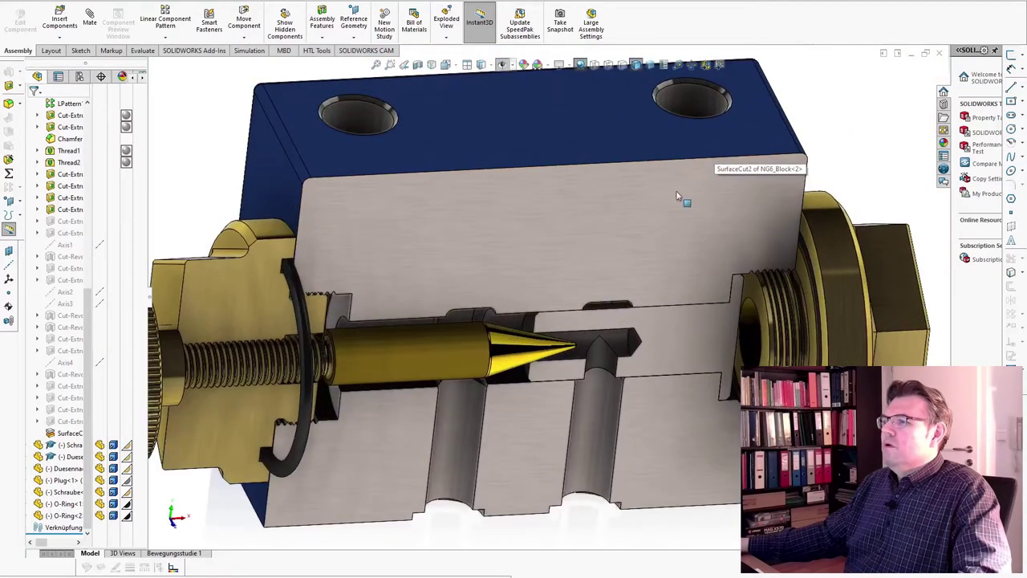
pyautogui.click(517, 361)
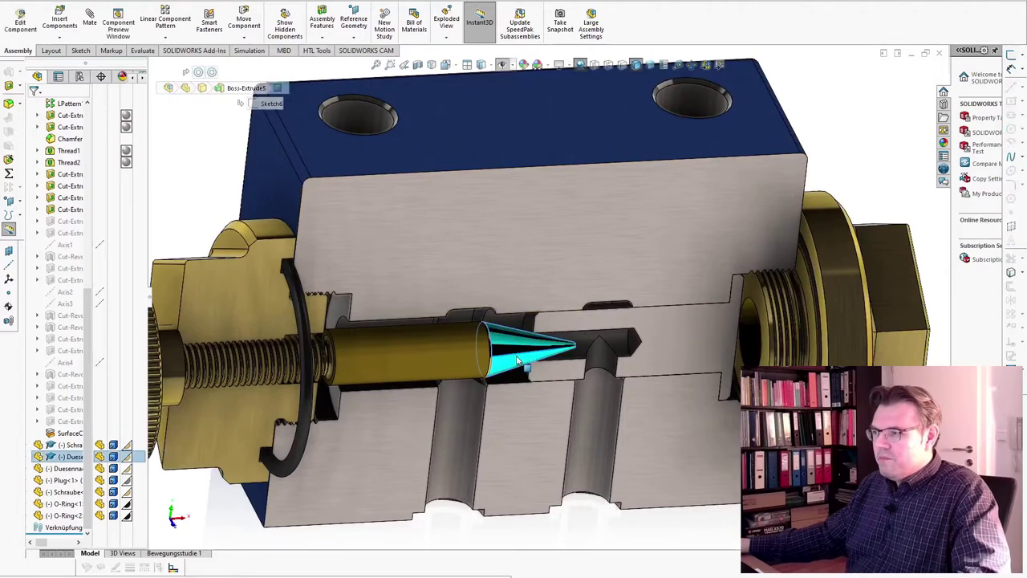
pyautogui.scroll(-3, 505, 530)
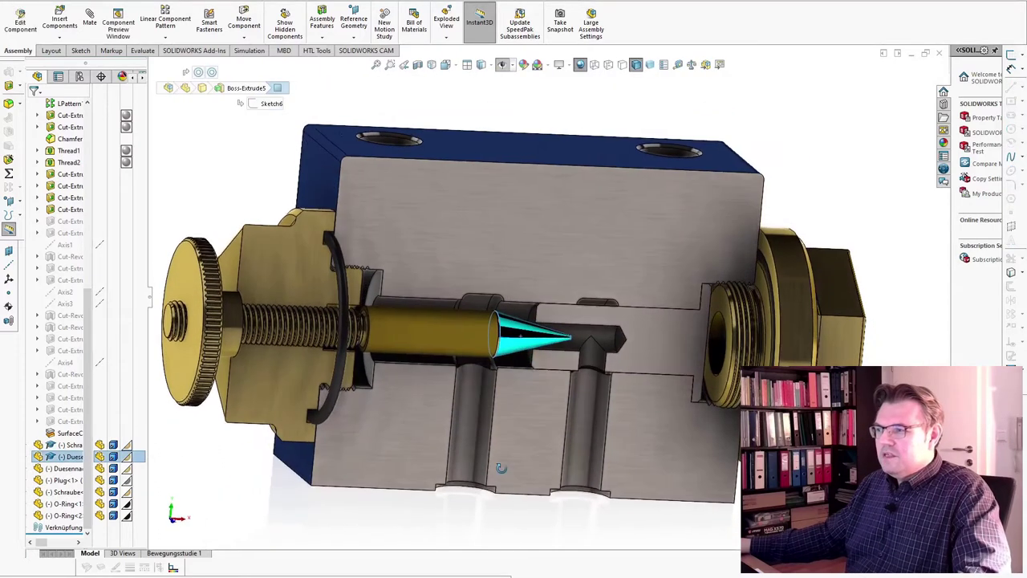